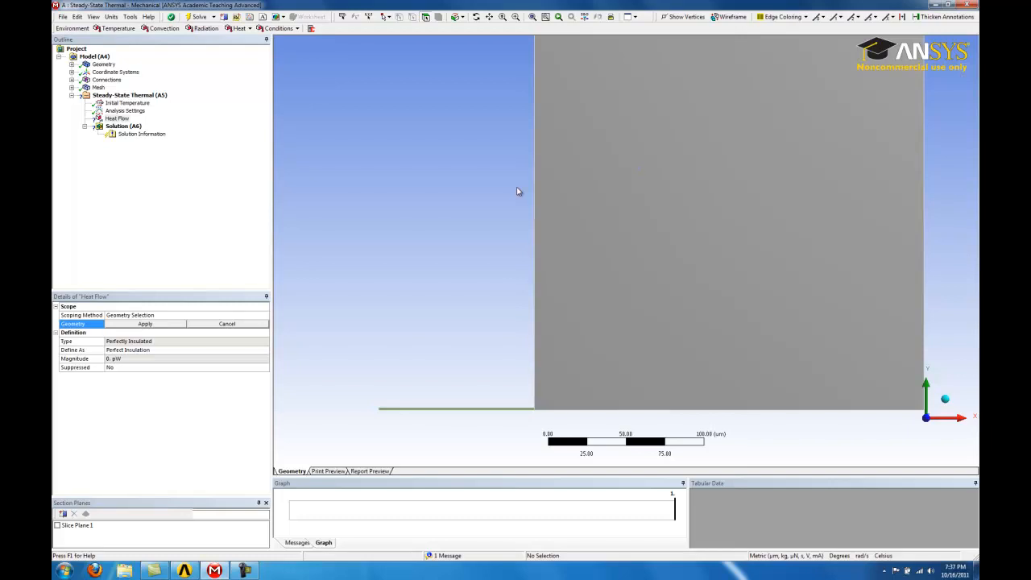
Scope the perfectly insulated heat flow condition to the front face of the large square plate.
left_click(557, 202)
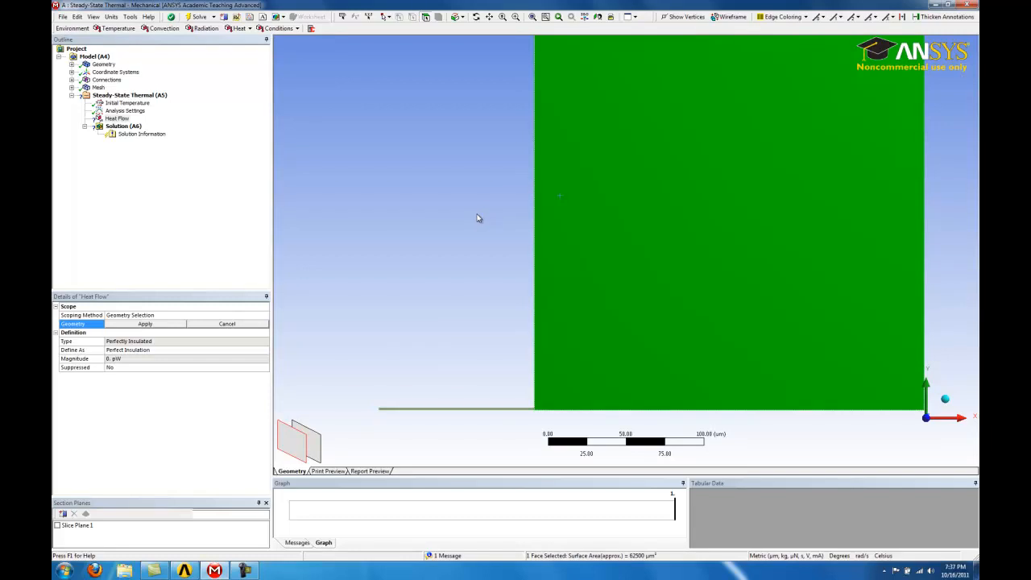
left_click(160, 326)
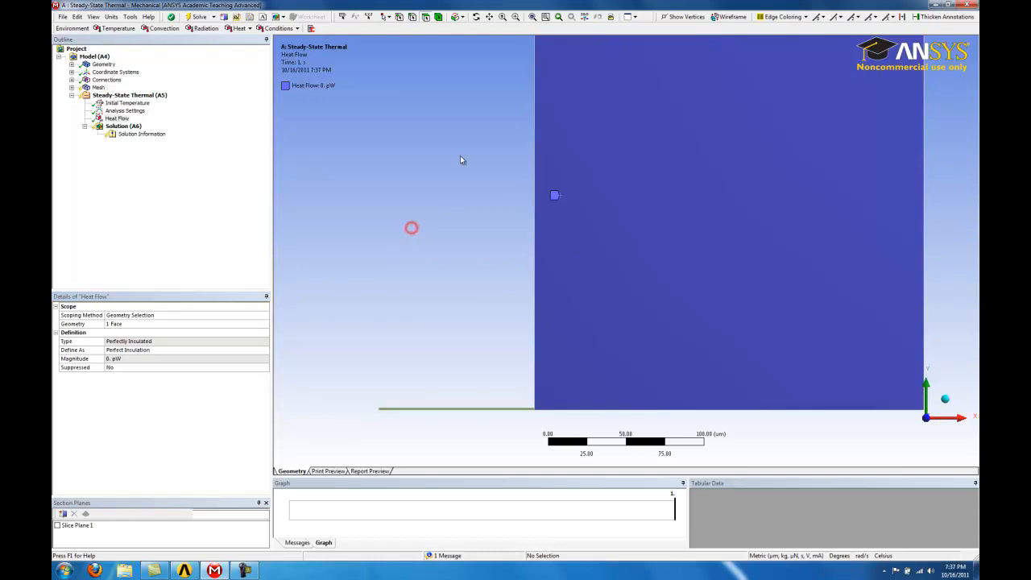
Add an internal heat generation load and scope it to the thin beam body attached to the square plate.
left_click(489, 17)
left_click_drag(536, 357, 637, 245)
scroll(609, 278, "up", 3)
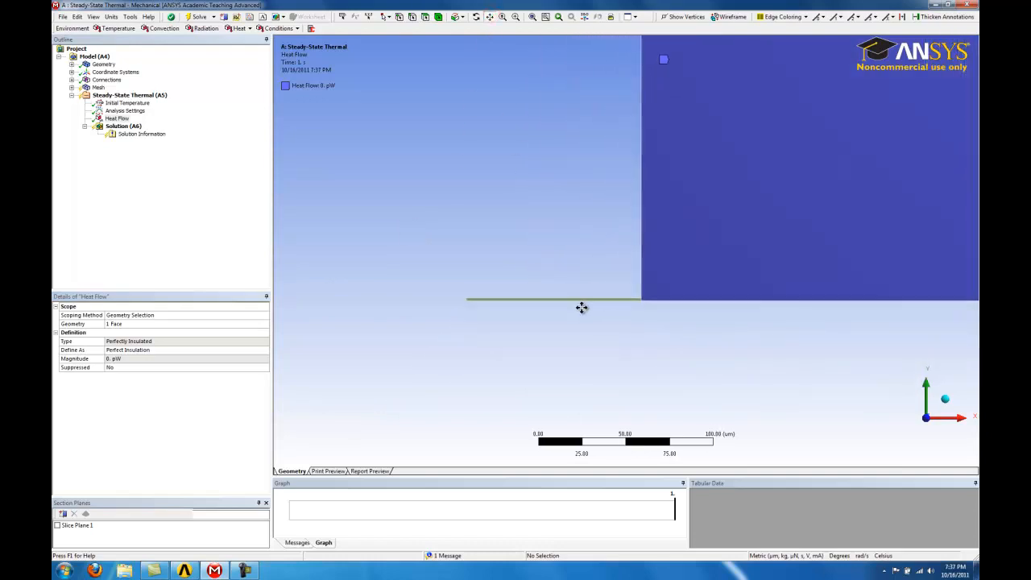
left_click_drag(548, 352, 641, 272)
scroll(641, 271, "up", 3)
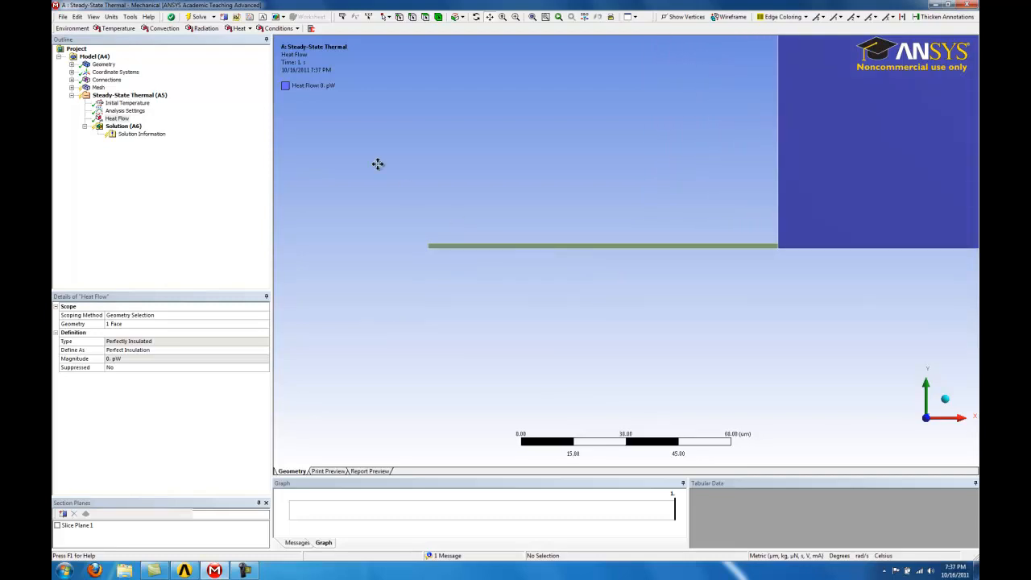
left_click(232, 30)
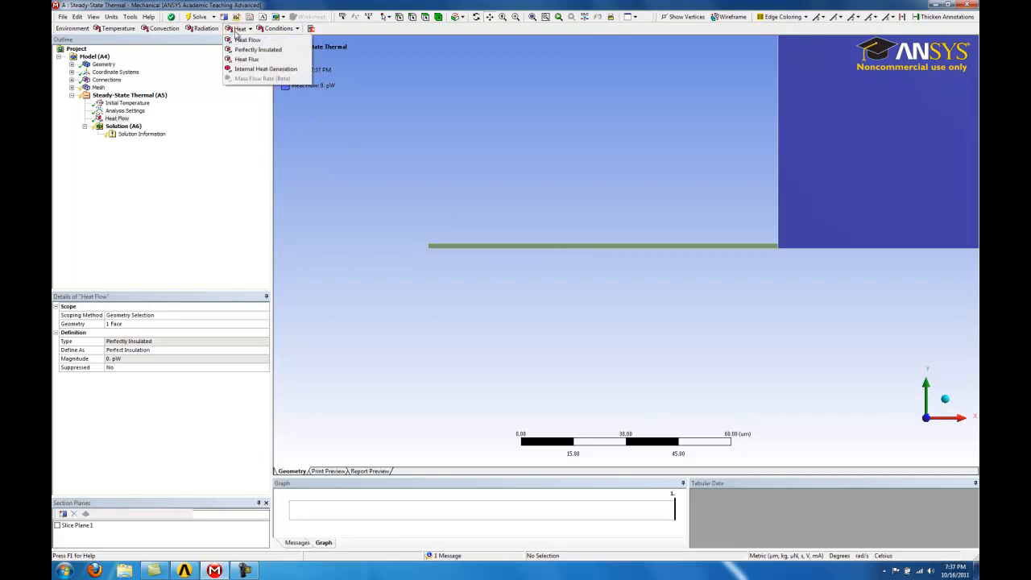
left_click(245, 71)
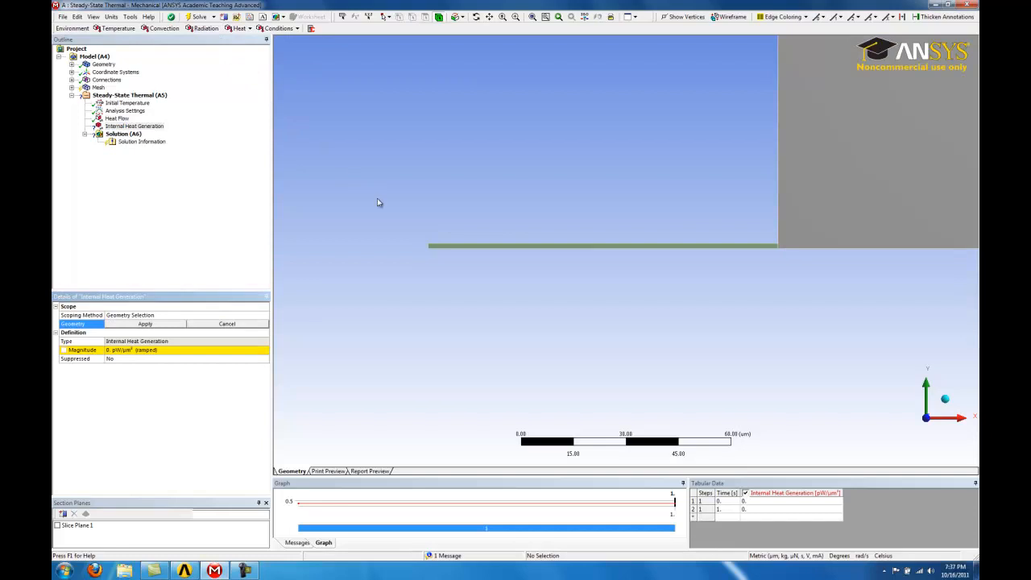
left_click(439, 247)
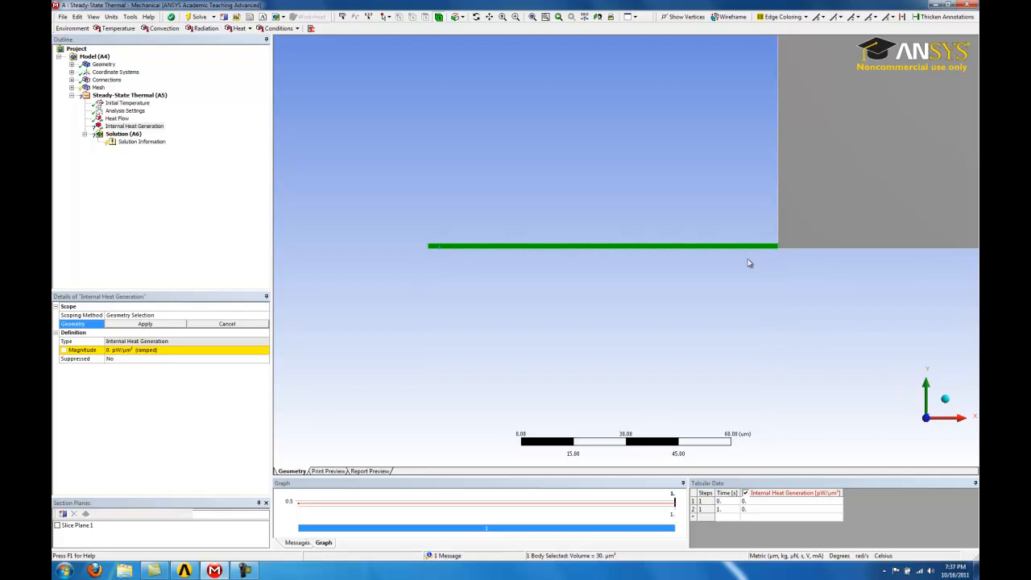
left_click(149, 326)
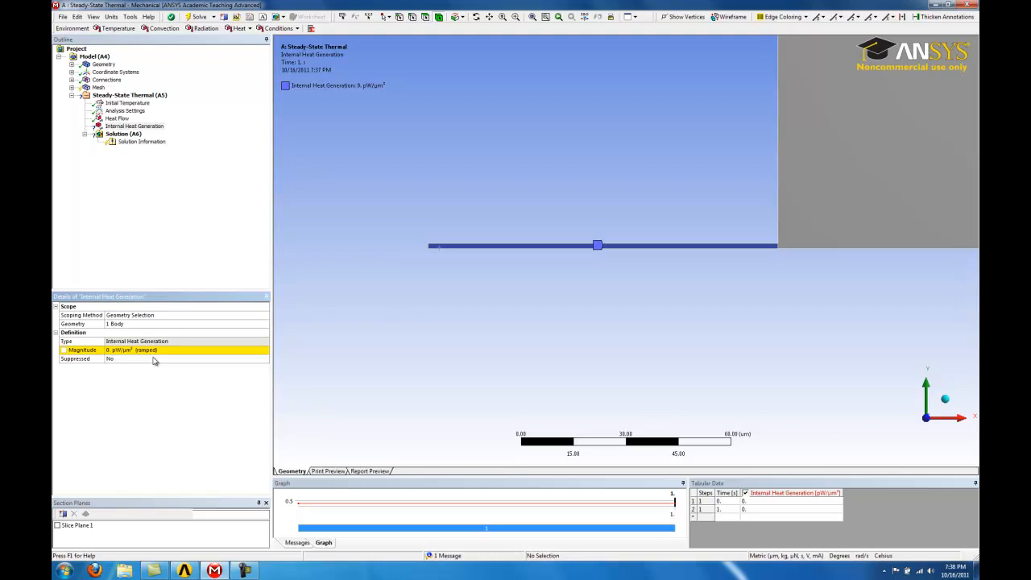
Switch the units to Metric (m, kg, N, s, V, A) and look up the thin beam's volume in its body properties.
left_click(112, 17)
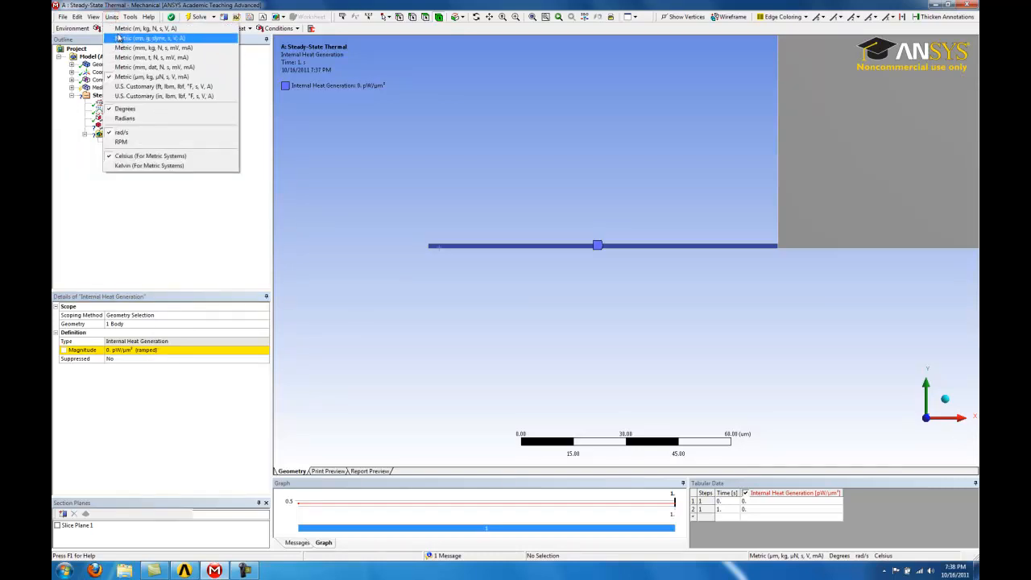
left_click(119, 29)
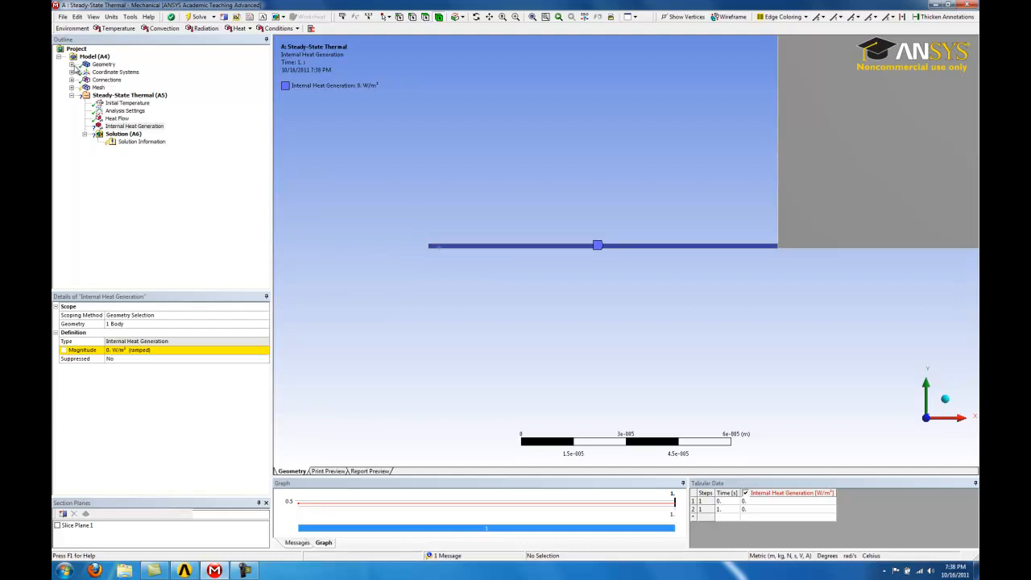
left_click(72, 64)
left_click(85, 72)
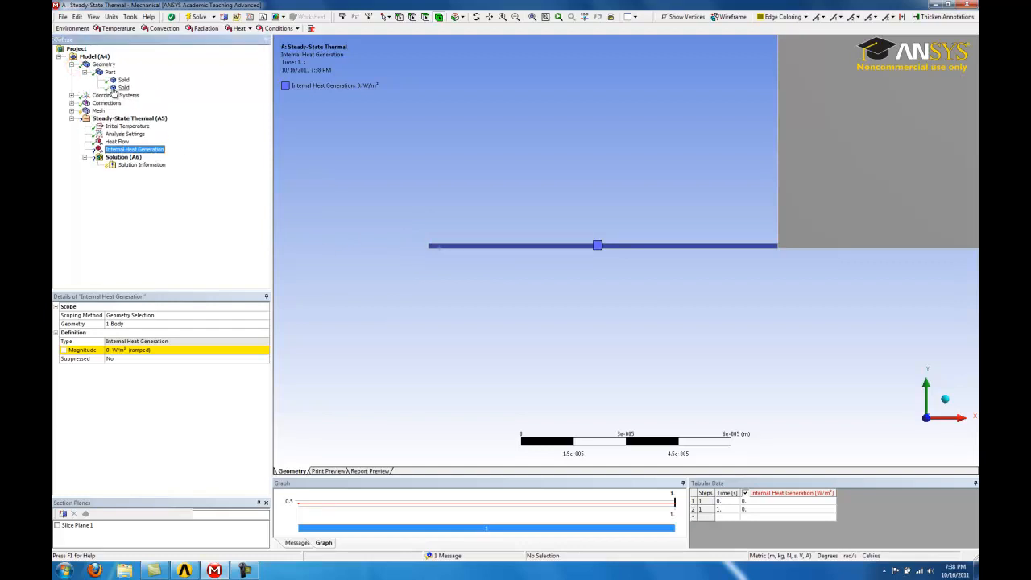
left_click(121, 87)
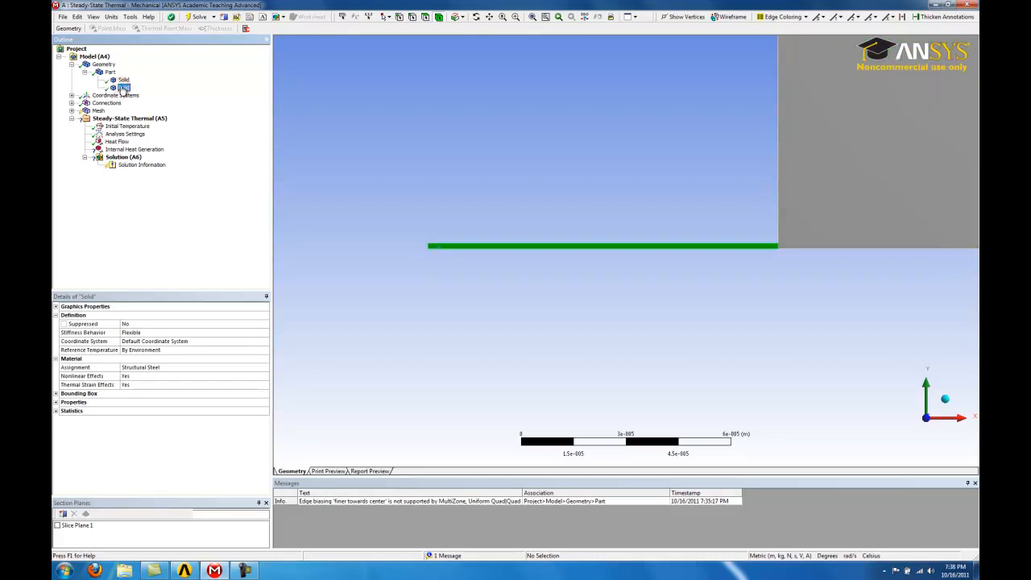
right_click(122, 88)
left_click(118, 86)
left_click(57, 402)
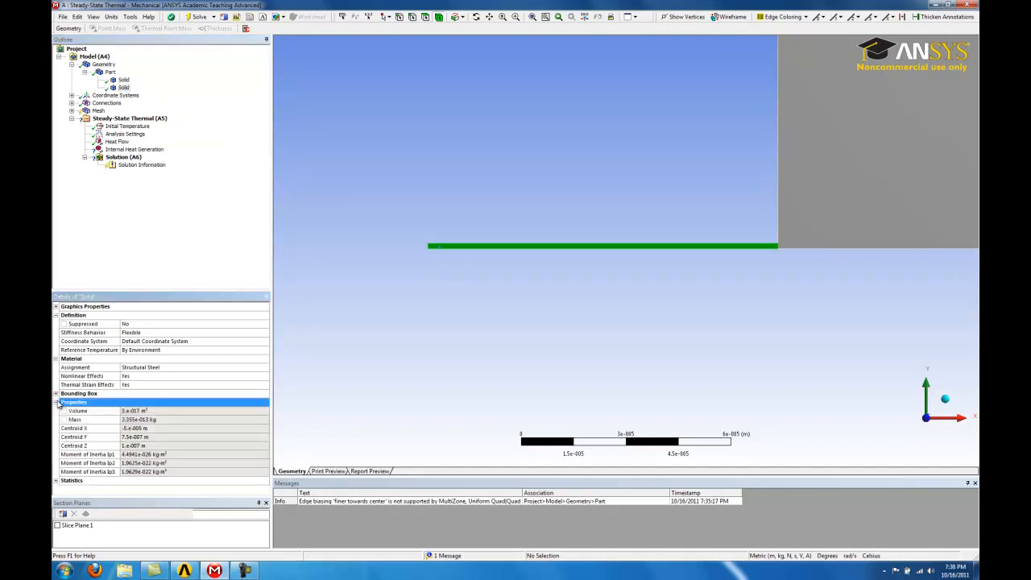
left_click(150, 410)
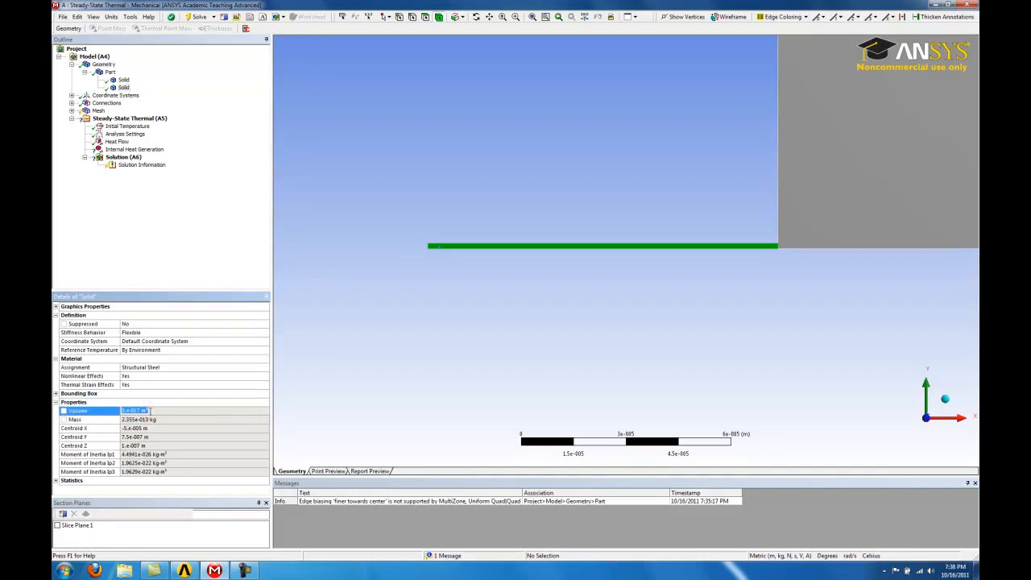
Enter the magnitude of the thin beam's internal heat generation in W/m³.
left_click(115, 151)
left_click(157, 350)
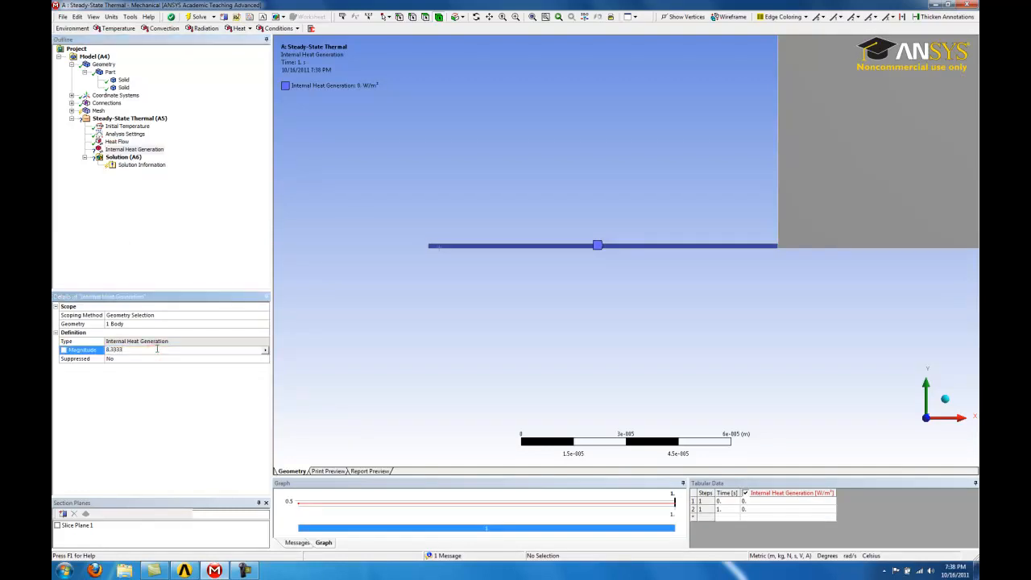
key("Return")
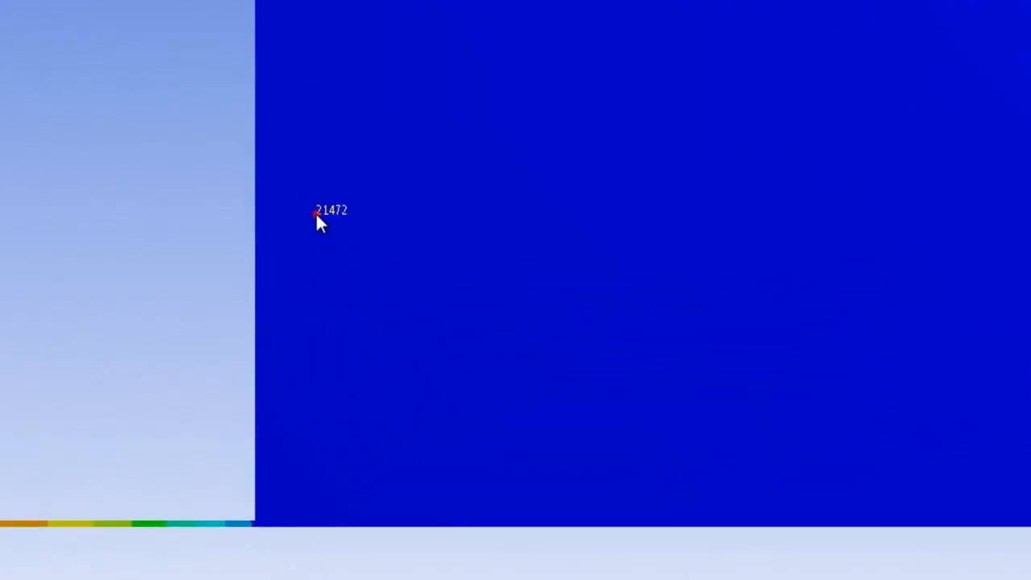
Probe the temperature at three points on the square plate and show the maximum and minimum markers on the result.
left_click(315, 214)
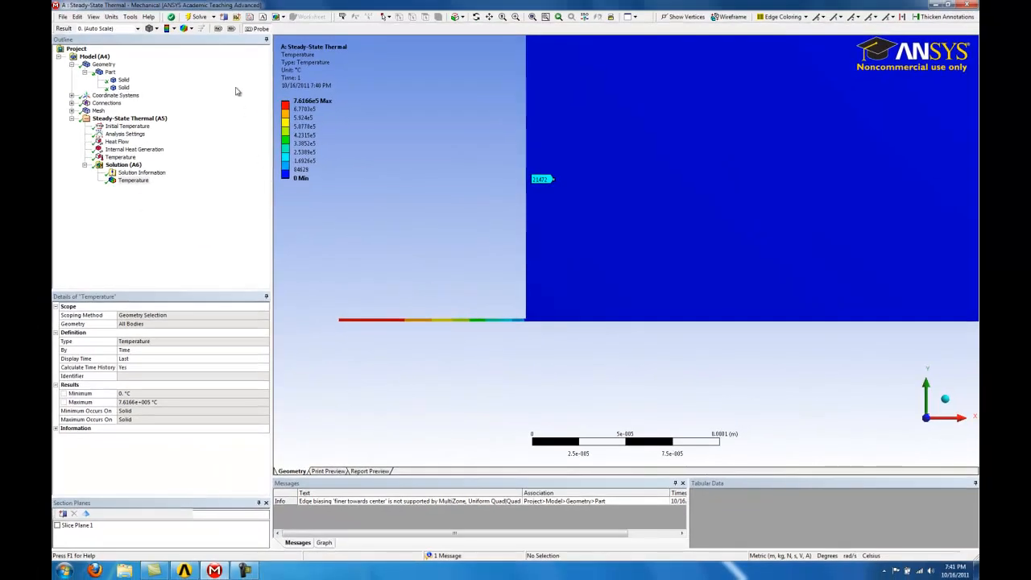
left_click(218, 29)
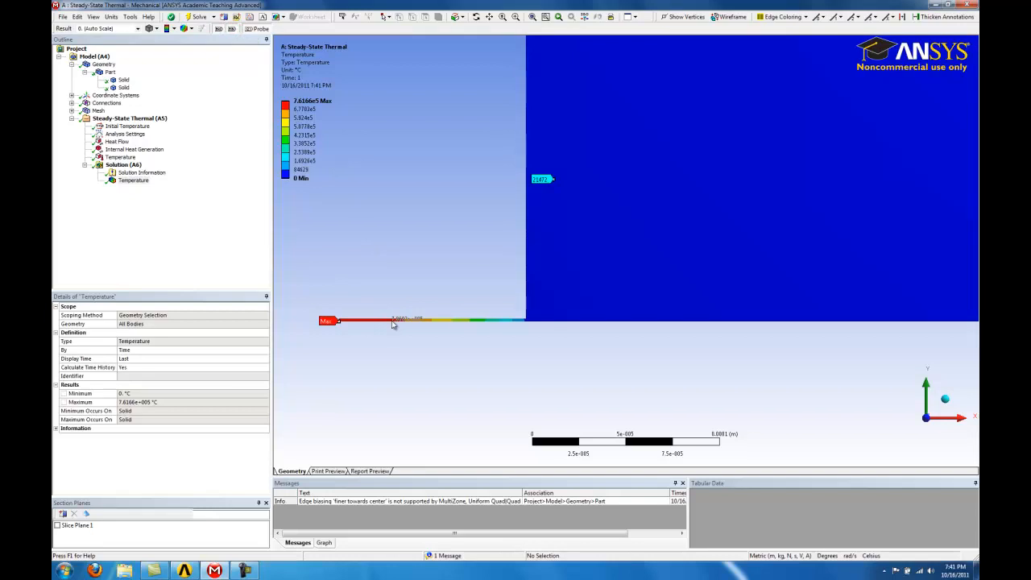
left_click(645, 181)
left_click(648, 203)
scroll(624, 262, "down", 5)
scroll(611, 226, "up", 1)
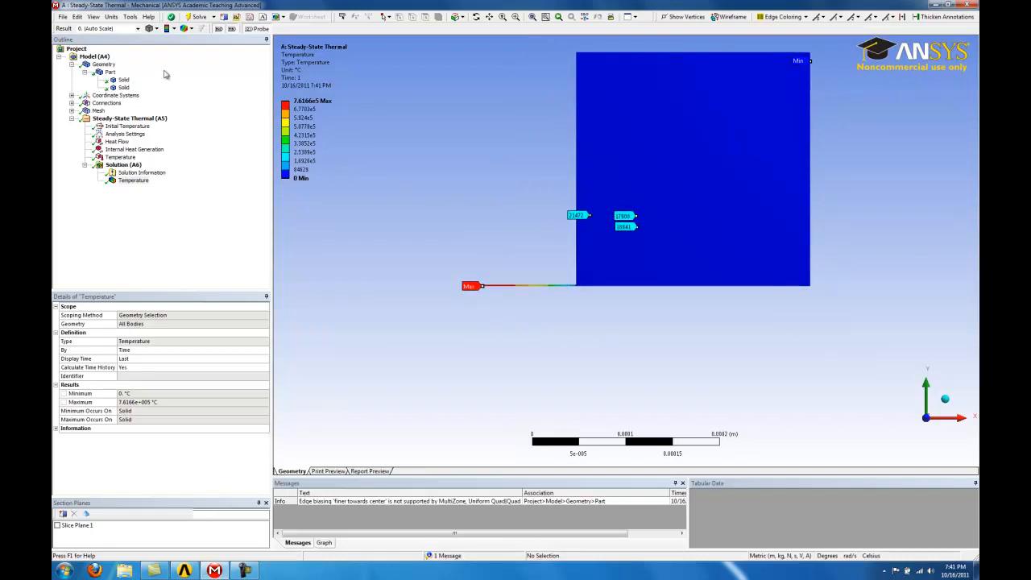
Add construction geometry to the model and insert a path in it.
left_click(94, 56)
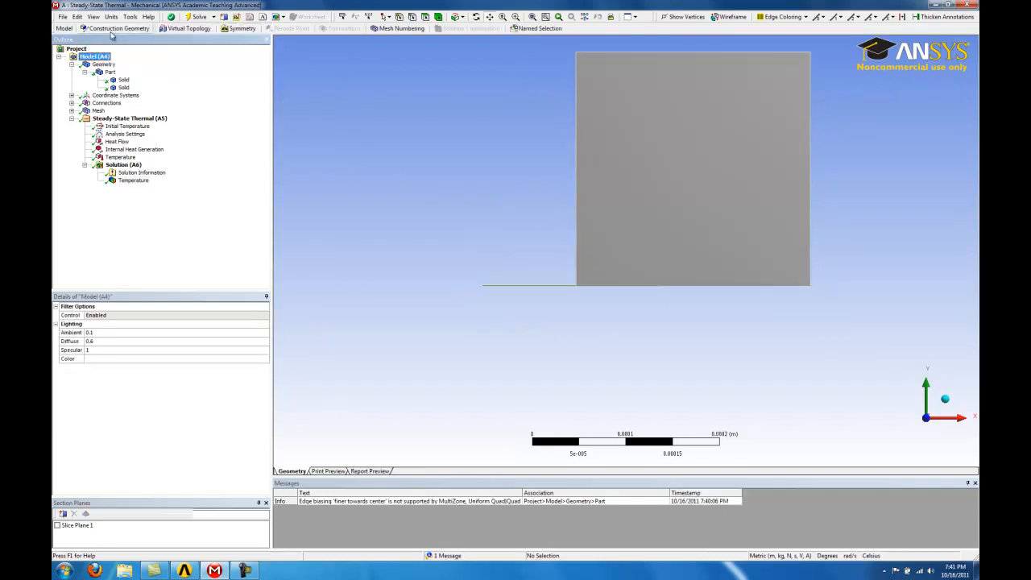
left_click(115, 29)
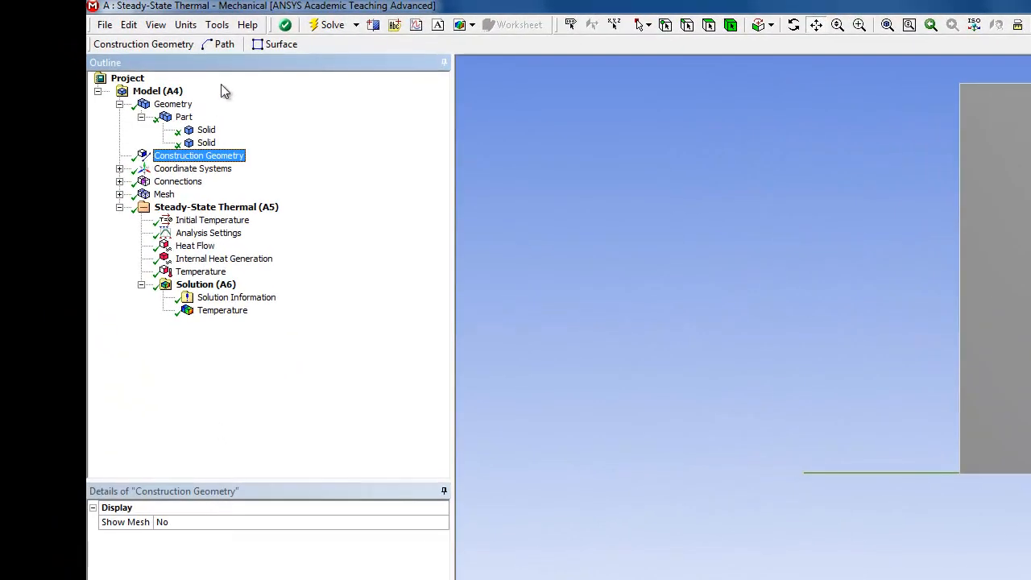
left_click(218, 44)
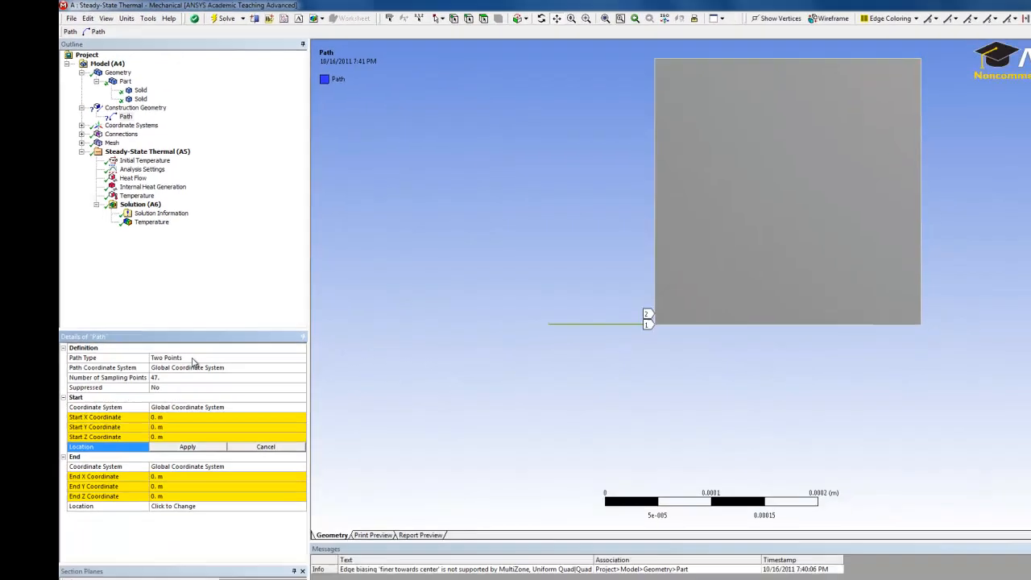
Define the two-point path from the global origin to an end Z coordinate of .00000001 m, keeping all other coordinates at 0.
left_click(255, 495)
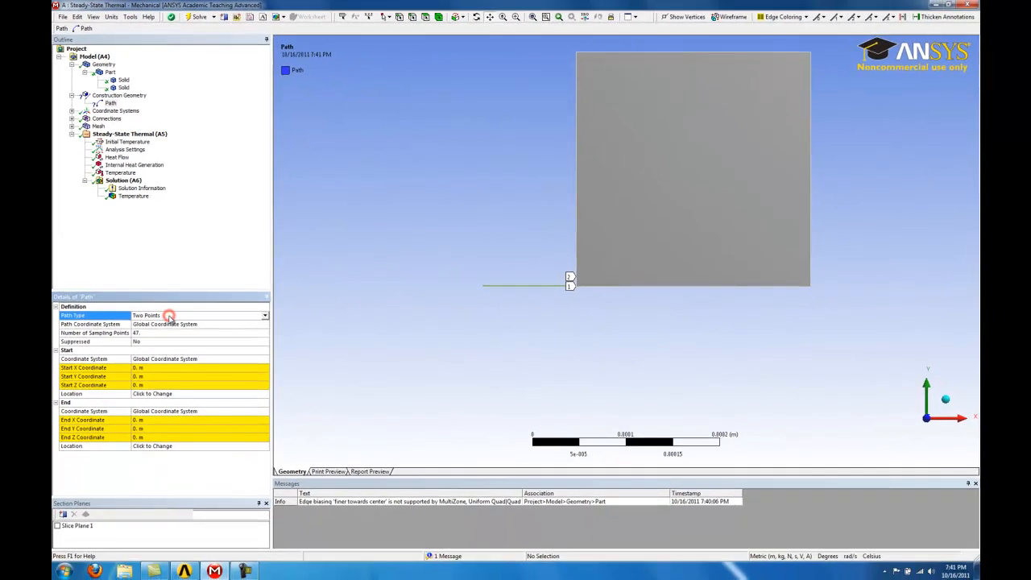
left_click(164, 369)
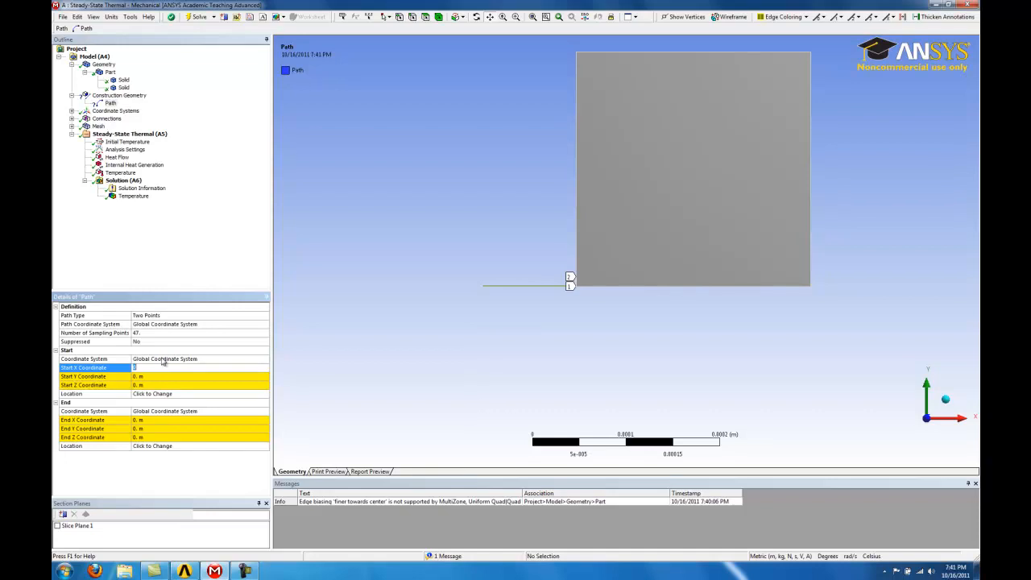
left_click(159, 386)
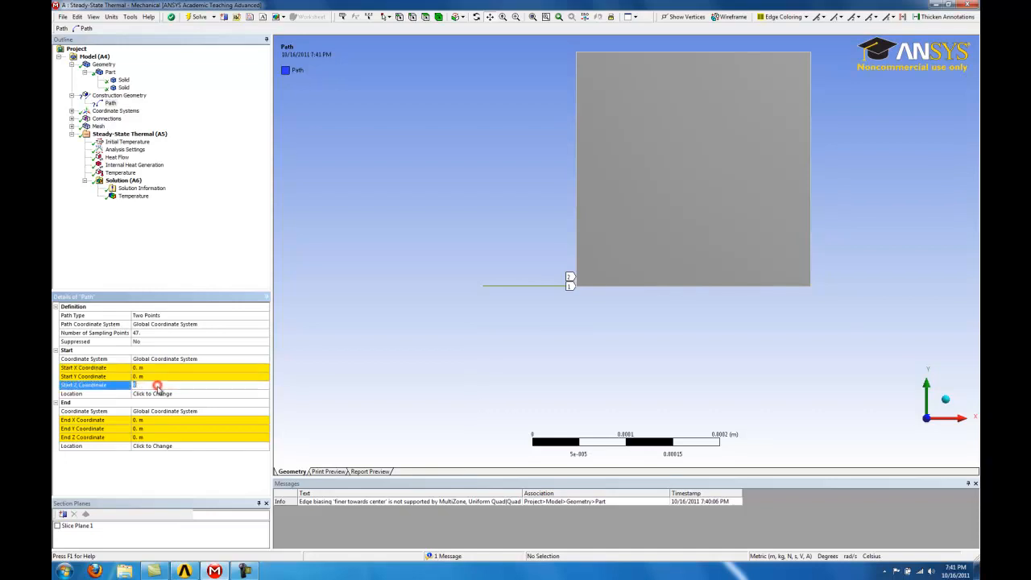
left_click(156, 437)
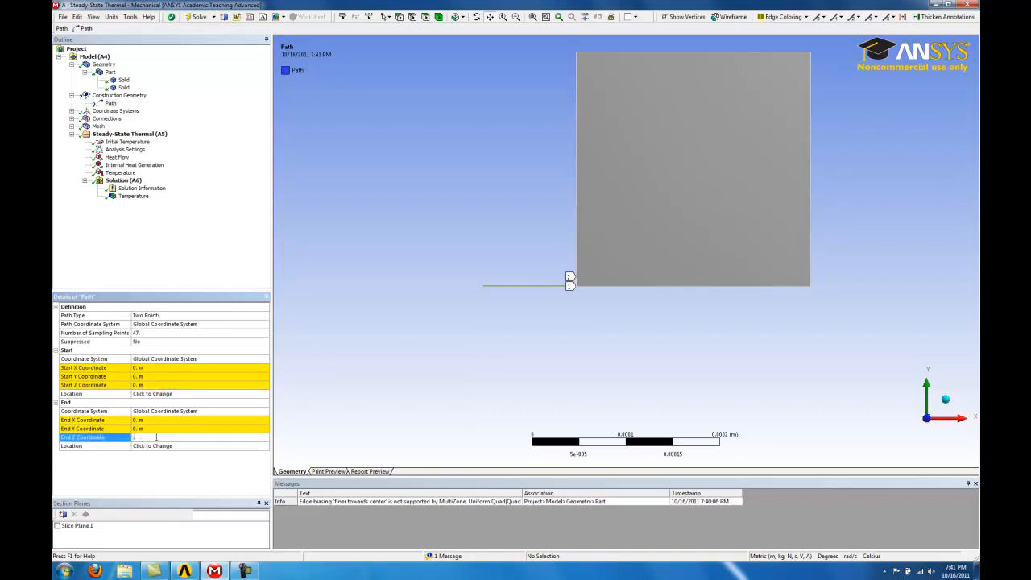
type(".00000001")
key("Return")
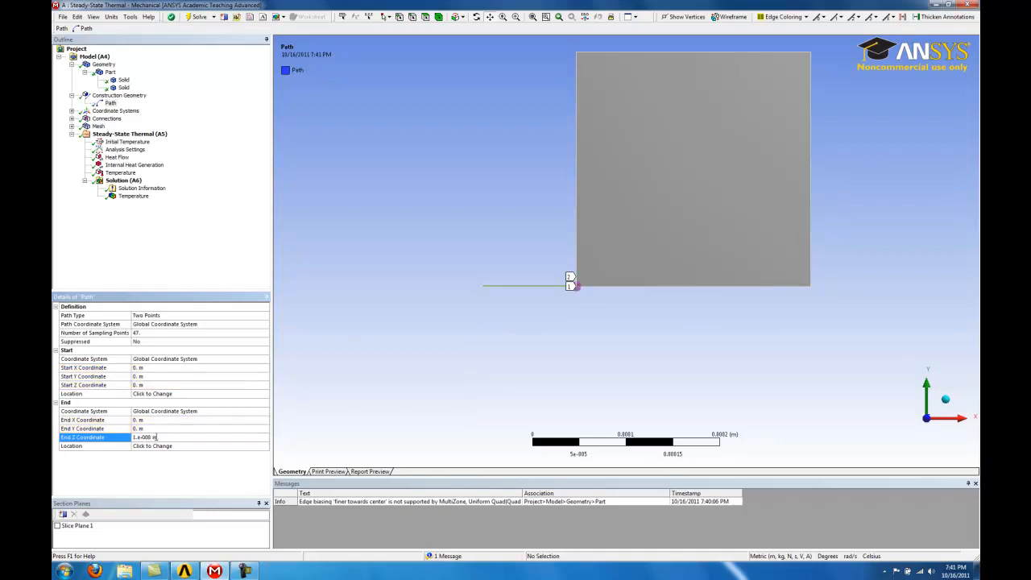
Examine closely the corner where the thin beam meets the square plate, at the path's location.
left_click_drag(560, 251, 568, 196)
scroll(569, 199, "up", 2)
scroll(569, 198, "up", 4)
left_click_drag(495, 191, 606, 242)
scroll(599, 202, "up", 4)
left_click_drag(559, 165, 581, 207)
scroll(575, 196, "up", 6)
left_click_drag(503, 126, 668, 313)
Insert a second Temperature result under the steady-state thermal solution.
left_click(136, 181)
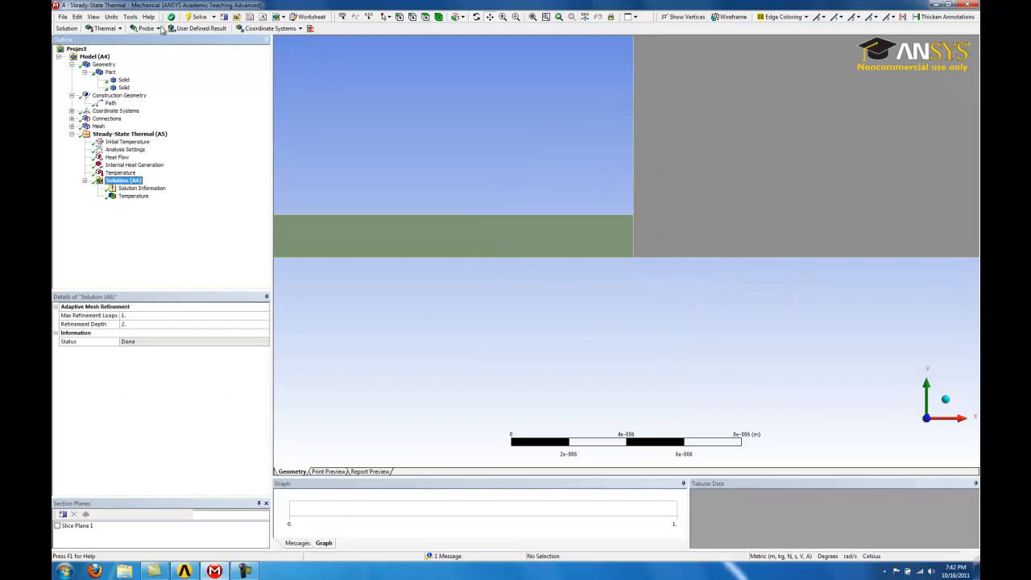
left_click(104, 29)
left_click(112, 40)
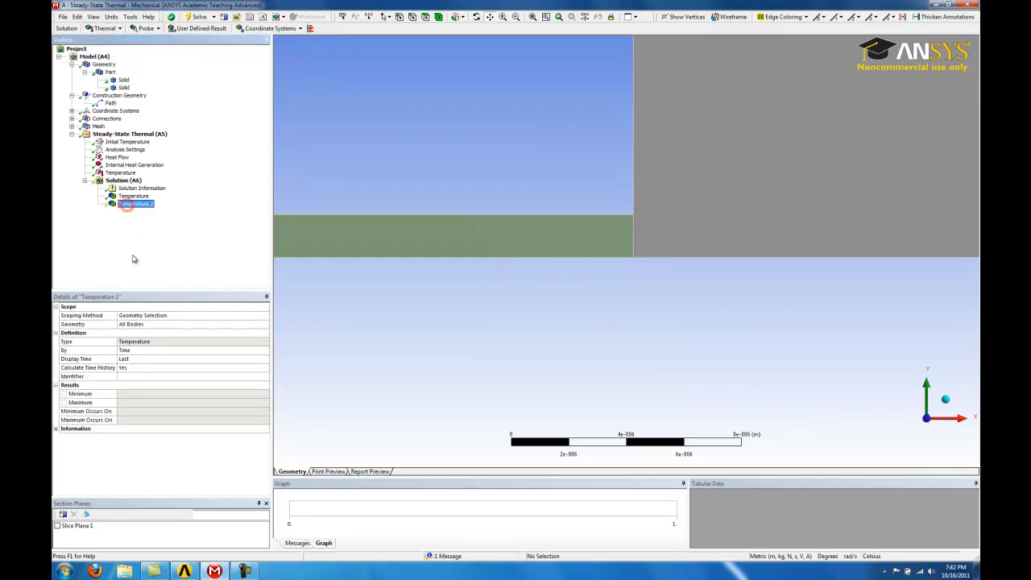
Scope the second temperature result to the path by using the Path scoping method, and solve for it.
left_click(156, 316)
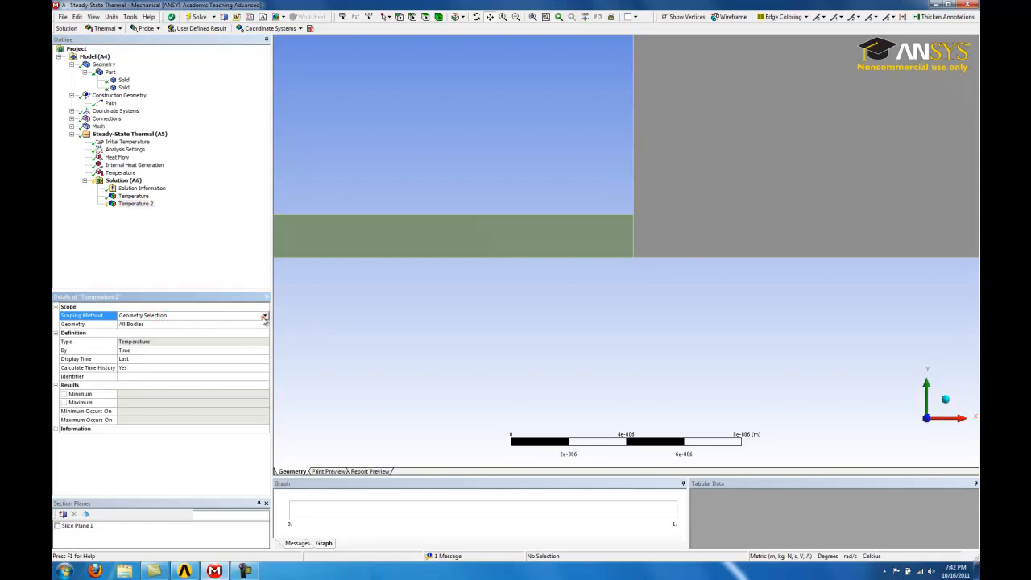
left_click(264, 316)
left_click(255, 336)
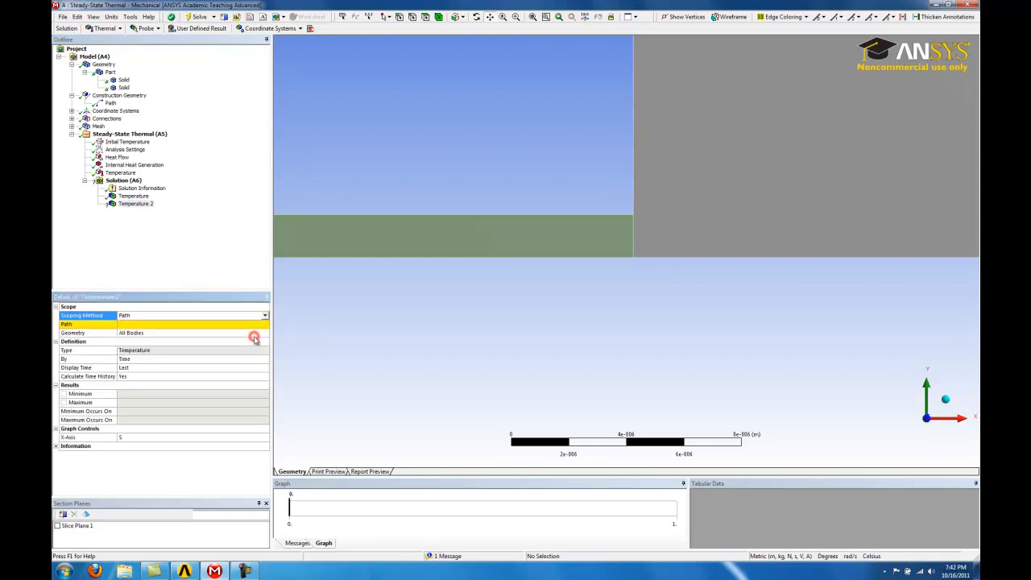
left_click(262, 325)
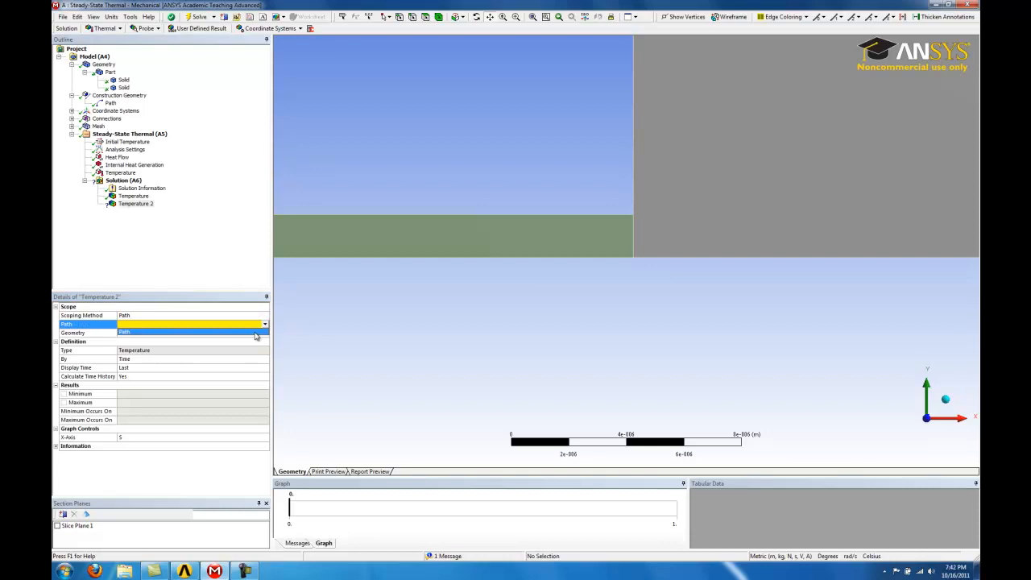
left_click(254, 332)
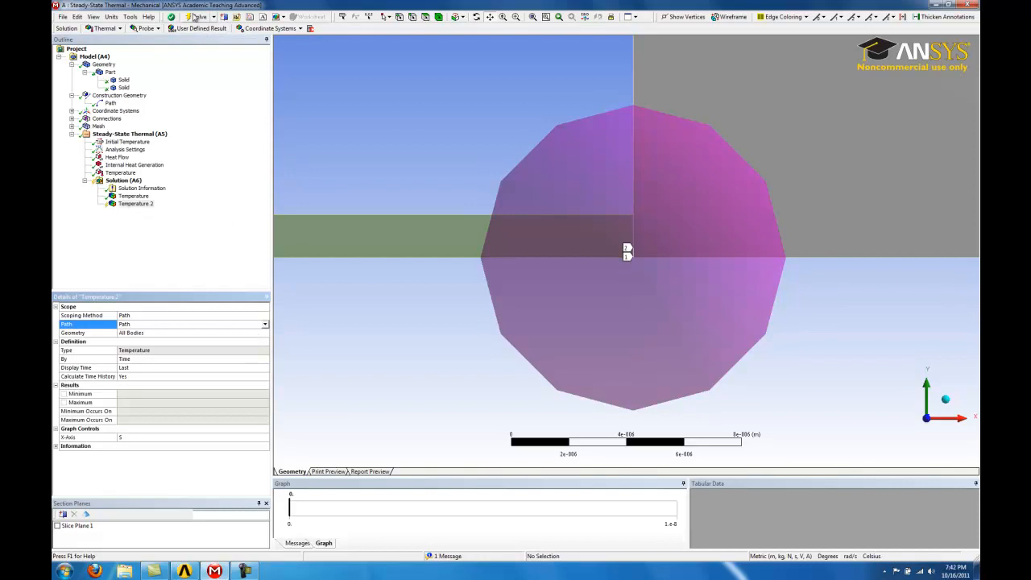
left_click(197, 17)
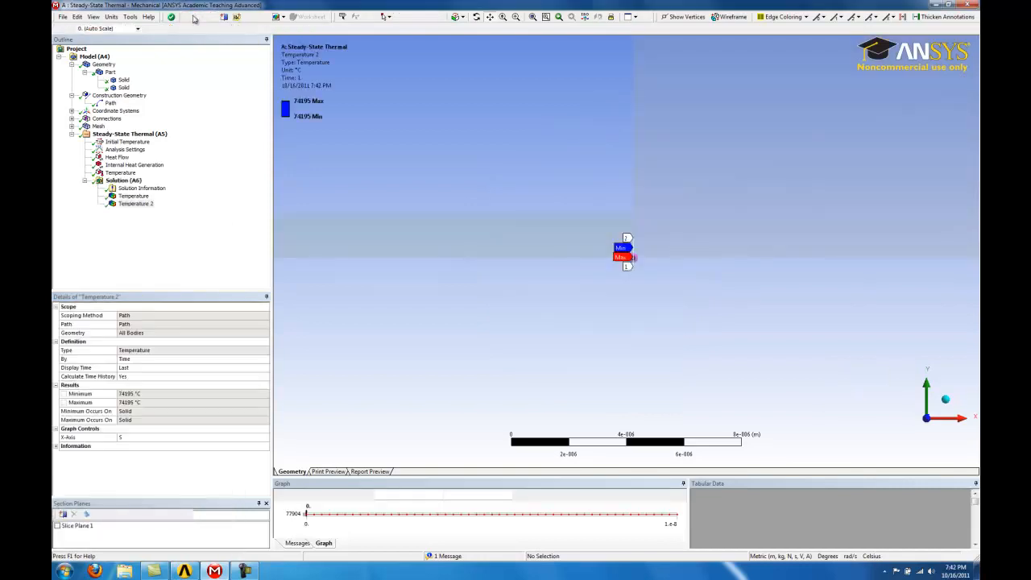